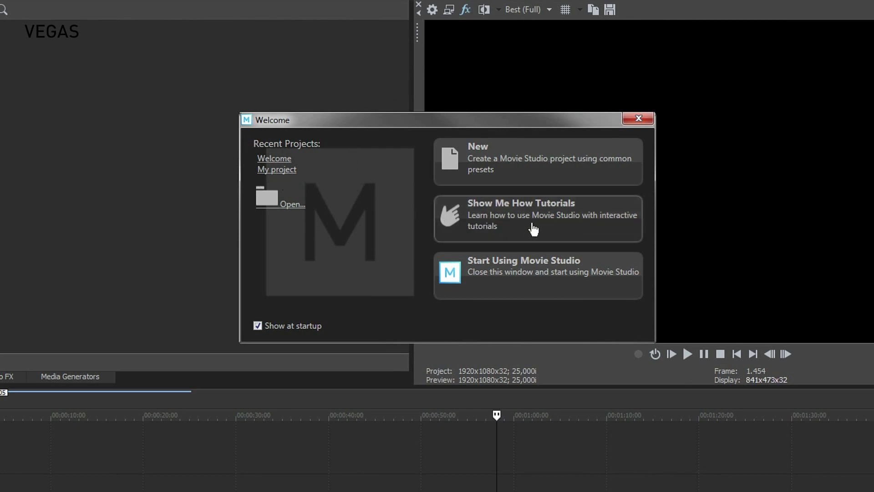
# Browse the video format presets, choose Blu-ray Disc, and name the new project 'My Project'.
pyautogui.click(524, 174)
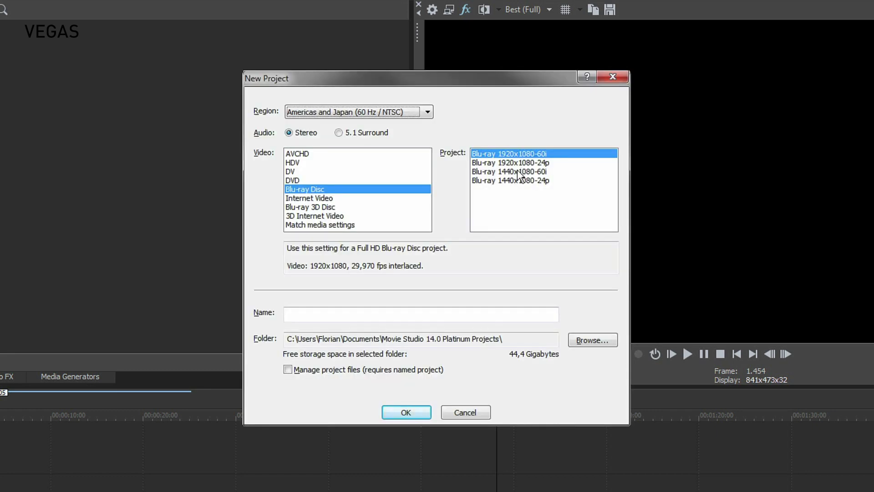
pyautogui.click(351, 198)
pyautogui.click(352, 208)
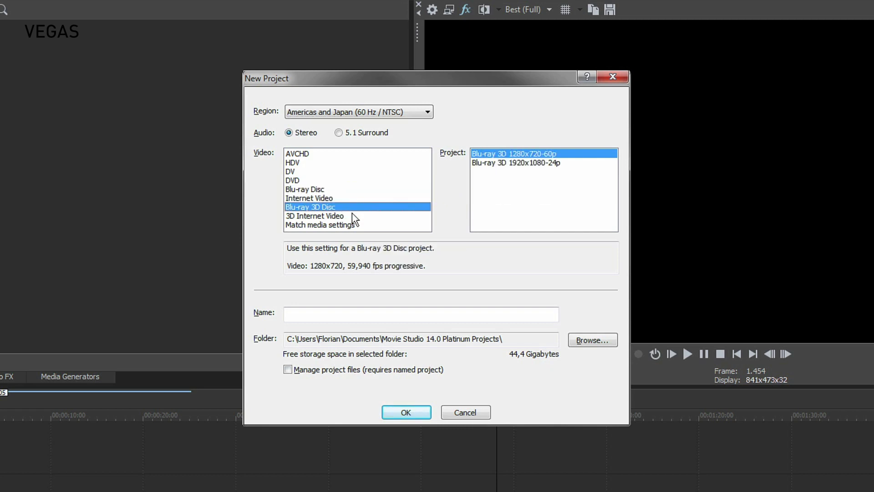
pyautogui.click(351, 215)
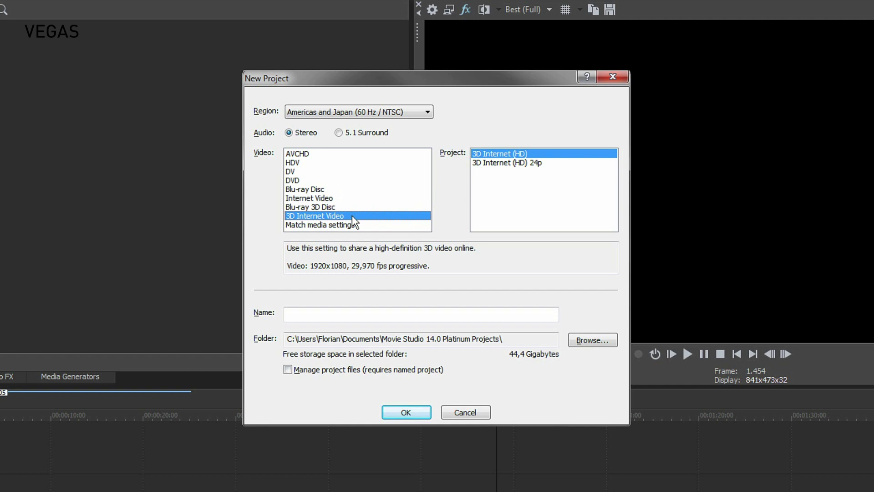
pyautogui.click(351, 225)
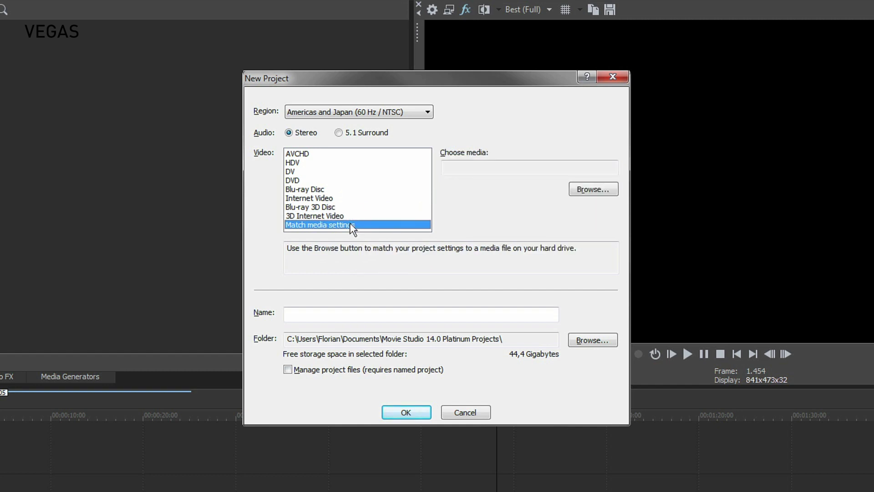
pyautogui.click(335, 188)
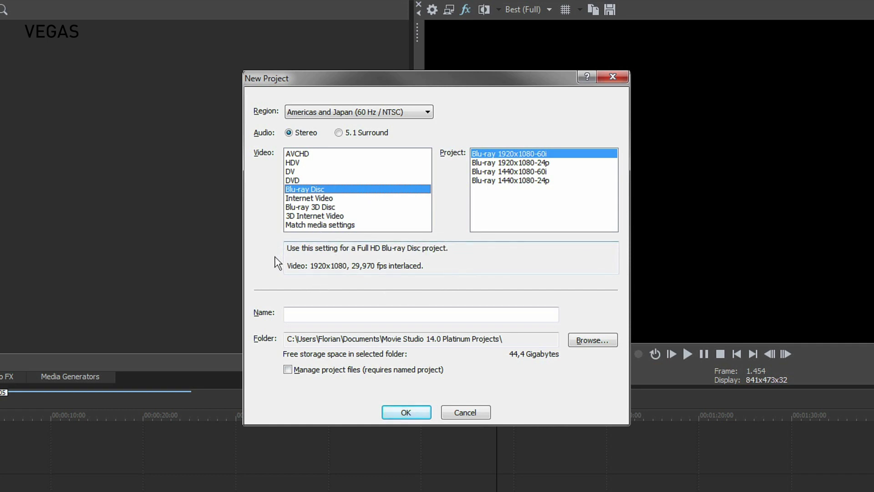
pyautogui.click(290, 313)
pyautogui.write('My P')
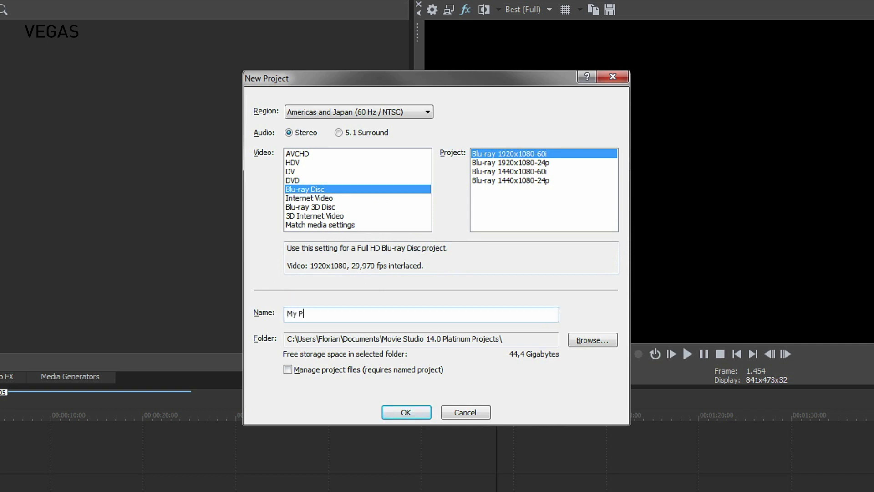
pyautogui.write('roject')
pyautogui.click(406, 413)
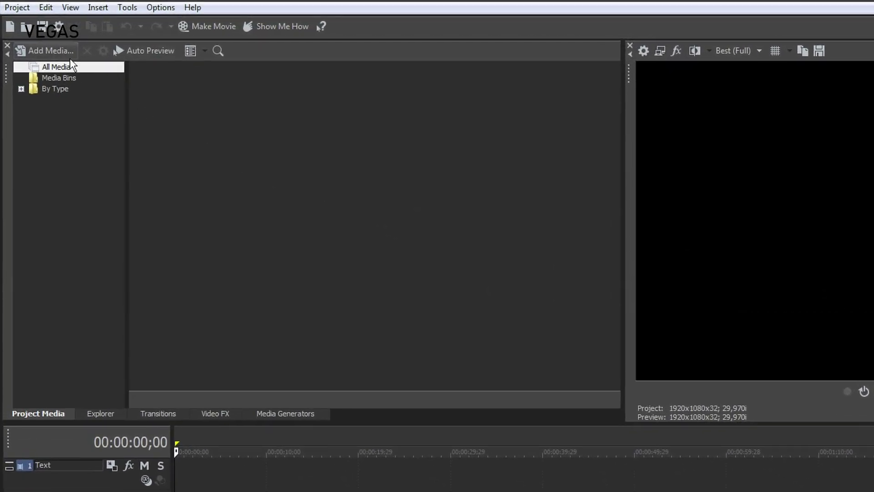
# Import all Hiking folder files, including Photo.jpg, Song.ogg and the videos, into Project Media.
pyautogui.click(61, 52)
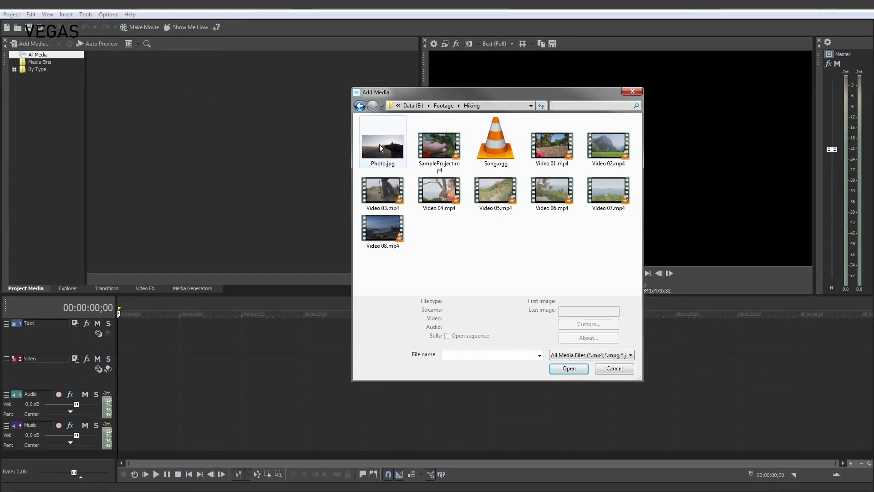
pyautogui.click(549, 149)
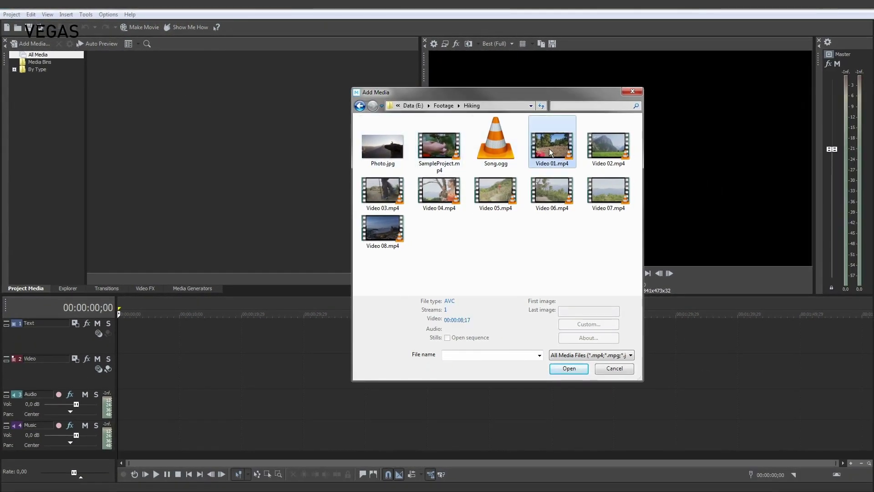
pyautogui.keyDown('ctrl'); pyautogui.click(608, 154); pyautogui.keyUp('ctrl')
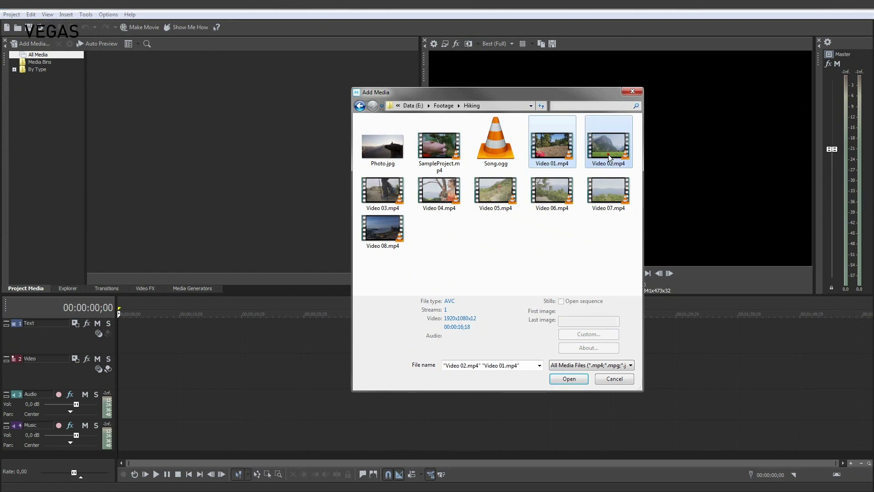
pyautogui.keyDown('ctrl'); pyautogui.click(397, 158); pyautogui.keyUp('ctrl')
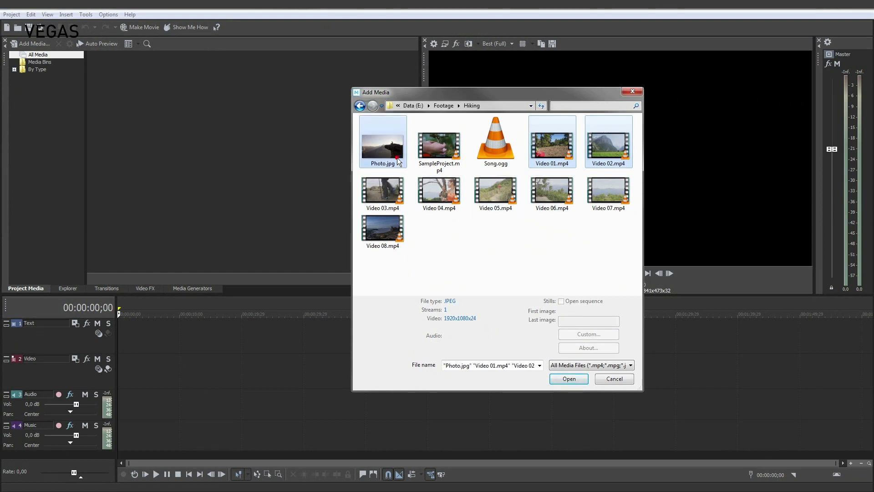
pyautogui.keyDown('ctrl'); pyautogui.click(488, 157); pyautogui.keyUp('ctrl')
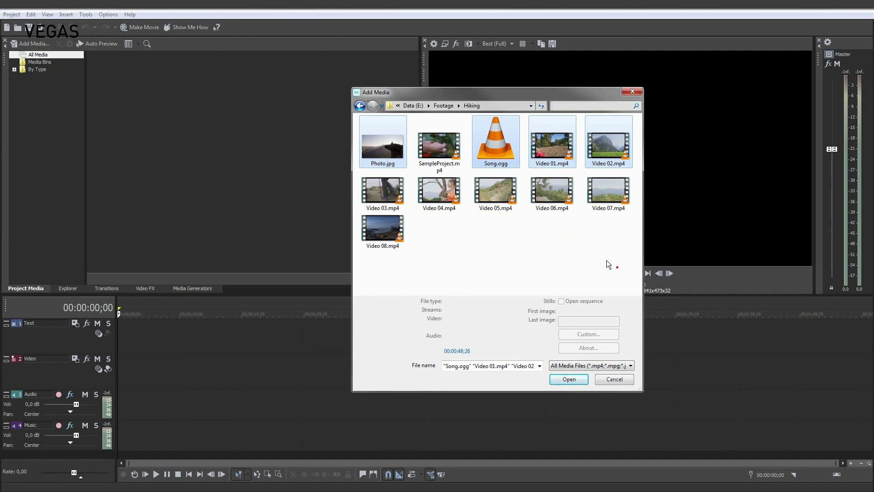
pyautogui.moveTo(606, 260); pyautogui.dragTo(358, 114)
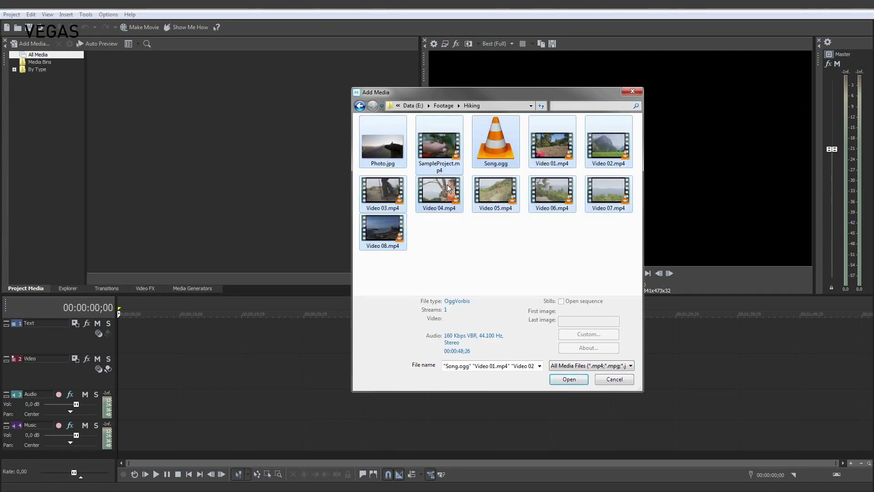
pyautogui.click(577, 381)
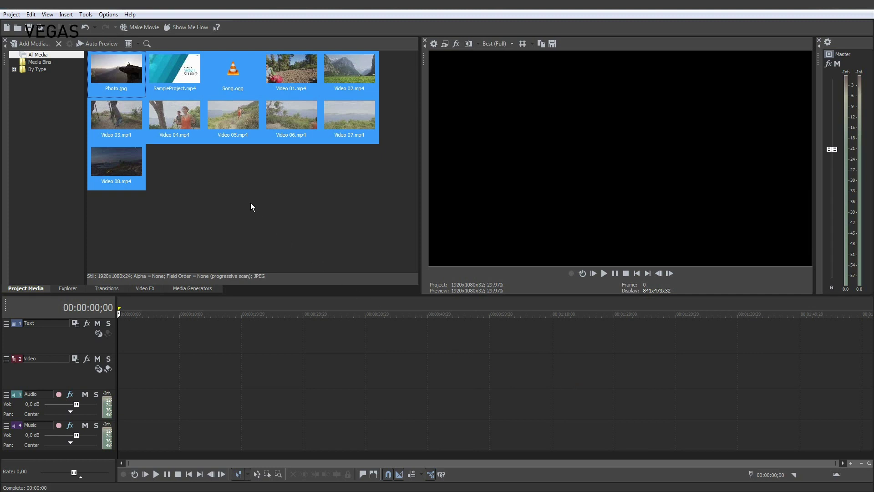
pyautogui.click(236, 180)
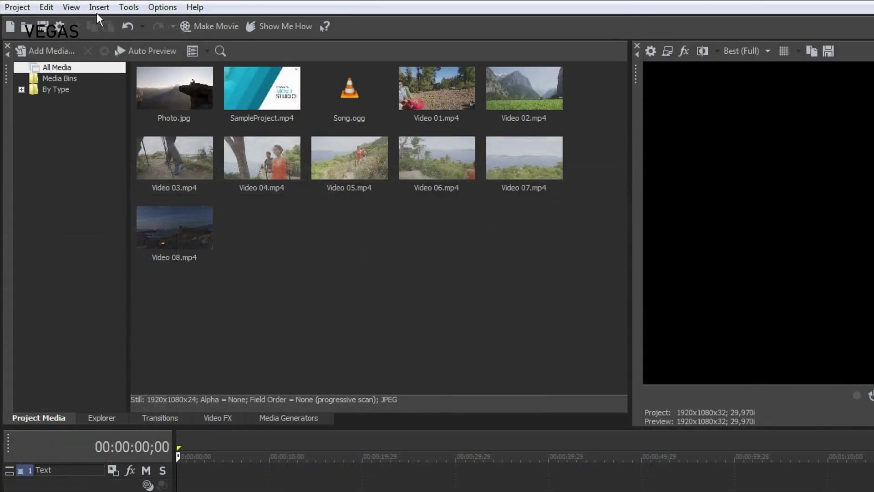
pyautogui.click(97, 12)
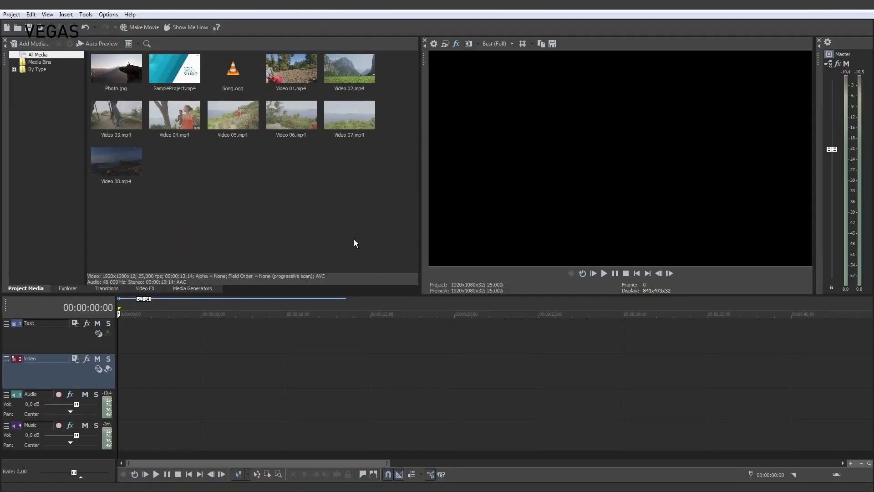
# Drop Video 04.mp4 at the very start of the timeline and select its Audio track.
pyautogui.moveTo(178, 120); pyautogui.dragTo(136, 376)
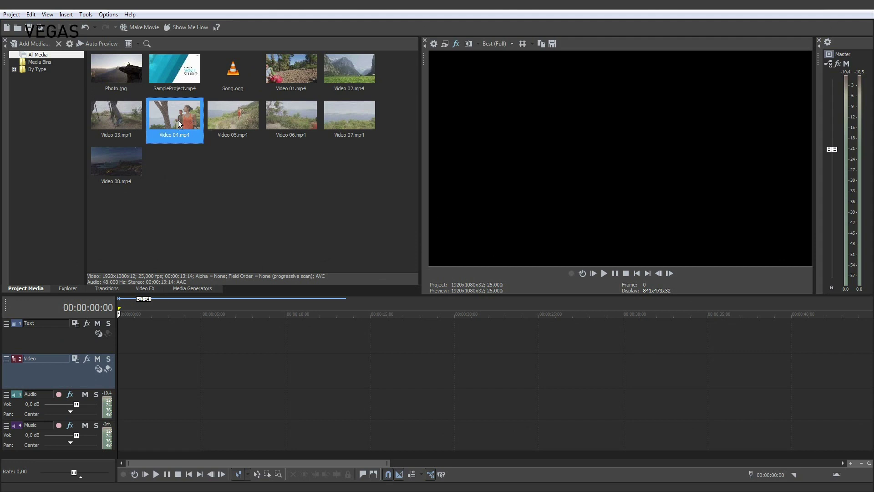
pyautogui.moveTo(177, 339); pyautogui.dragTo(175, 326)
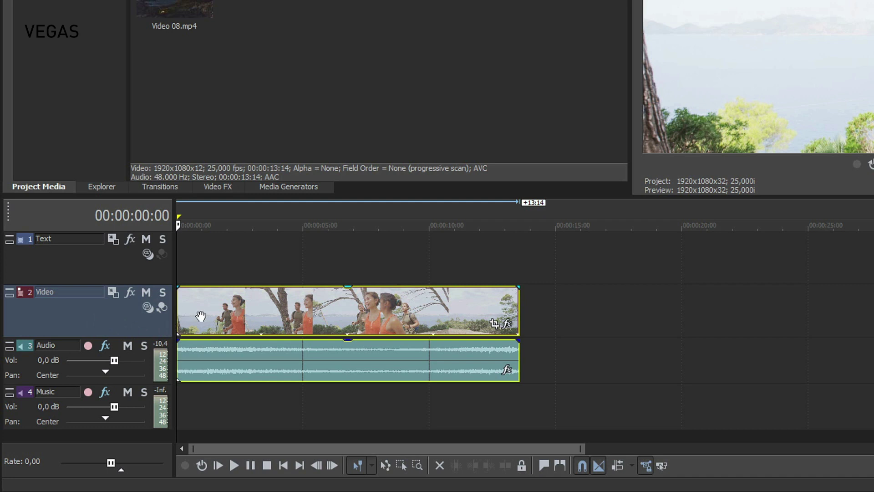
pyautogui.click(45, 368)
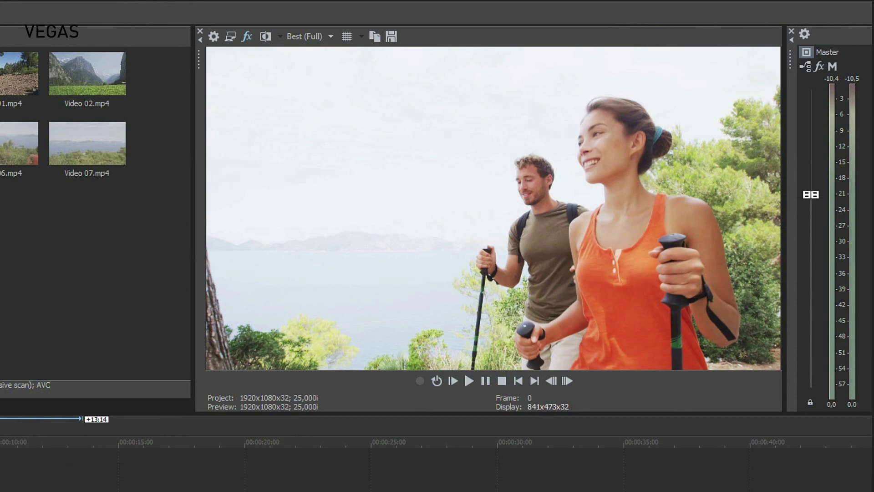
pyautogui.click(471, 384)
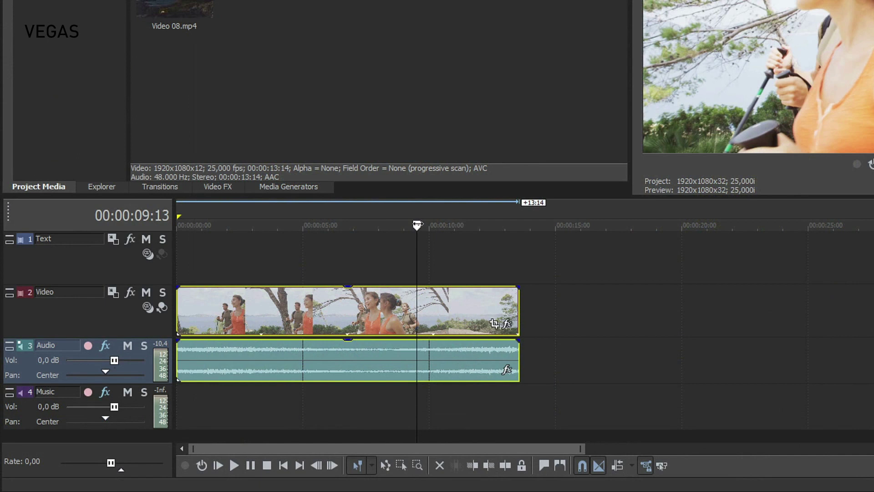
pyautogui.moveTo(418, 225)
pyautogui.mouseDown()
pyautogui.moveTo(260, 228)
pyautogui.moveTo(385, 225)
pyautogui.mouseUp()
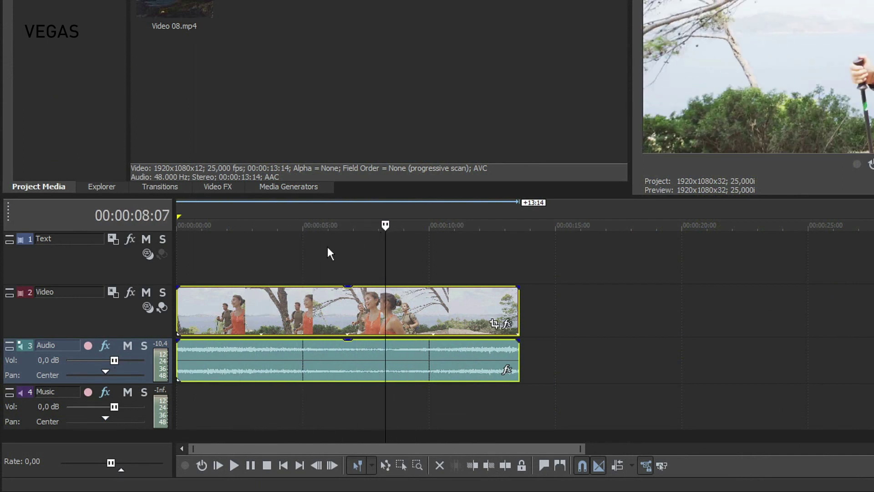
pyautogui.click(189, 255)
pyautogui.click(270, 256)
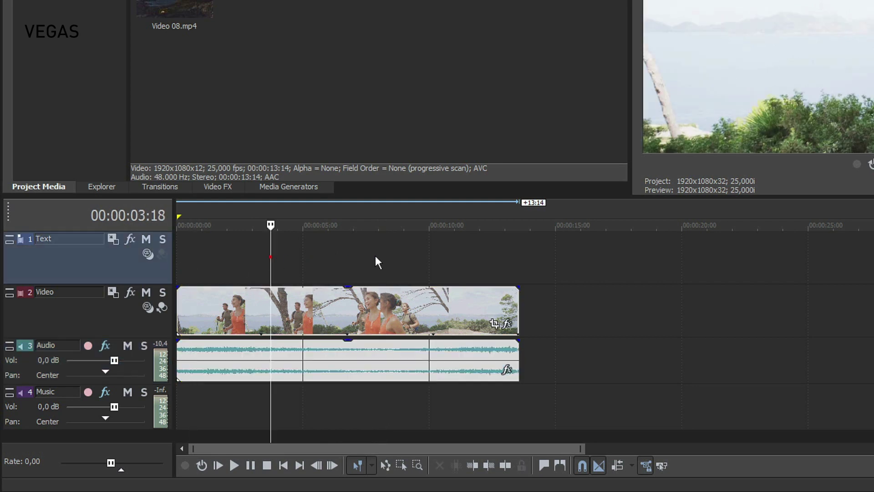
pyautogui.click(409, 256)
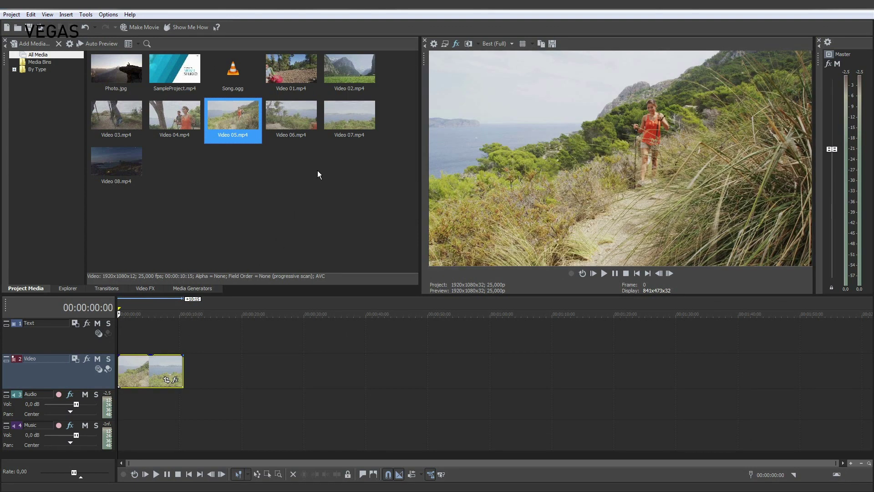
# Add Video 07 and Photo.jpg after the existing timeline clips, then review the middle clip.
pyautogui.moveTo(354, 116); pyautogui.dragTo(191, 384)
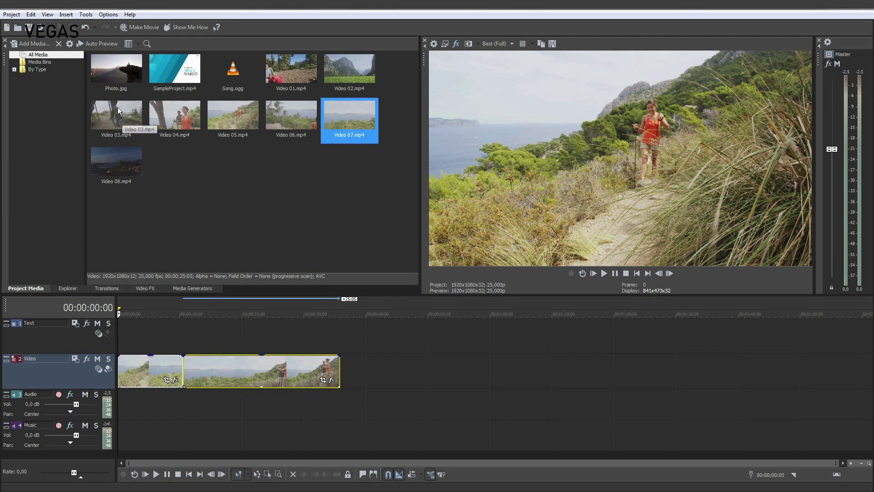
pyautogui.moveTo(112, 74); pyautogui.dragTo(346, 373)
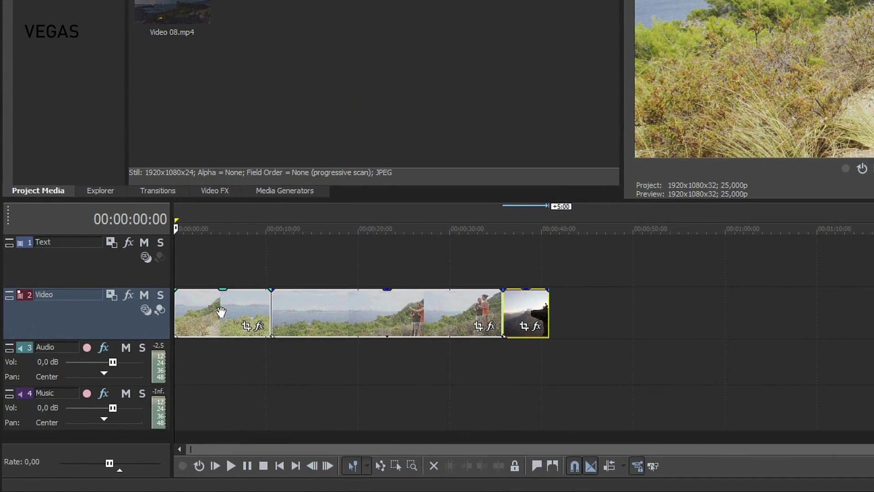
pyautogui.click(221, 312)
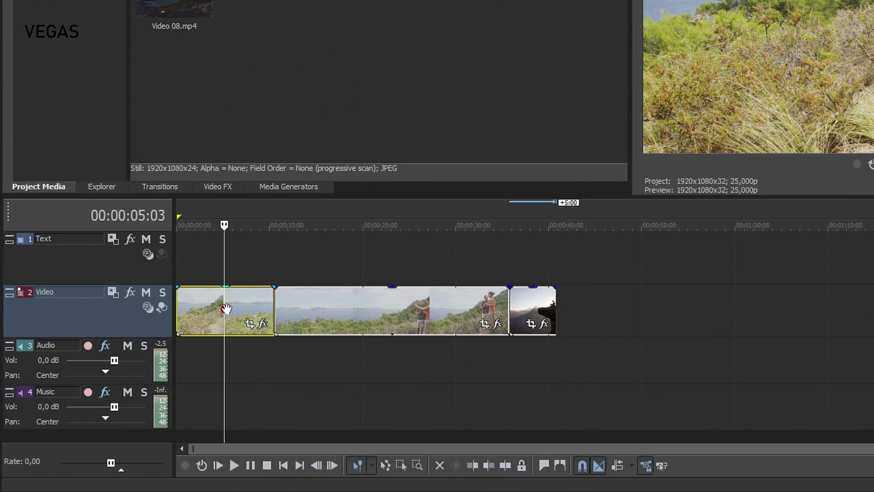
pyautogui.click(328, 311)
# Shift the dark cliff clip slightly later and begin dragging Video 02.mp4 onto the Video track.
pyautogui.click(526, 310)
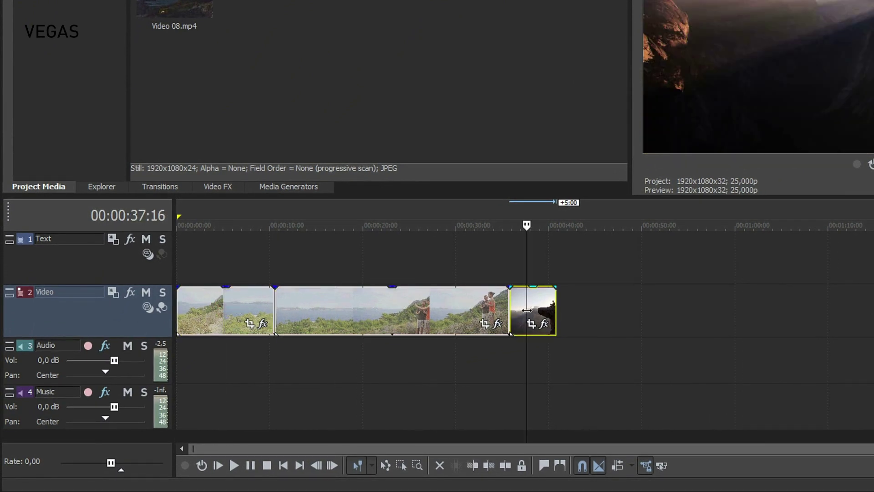
pyautogui.moveTo(534, 306); pyautogui.dragTo(537, 308)
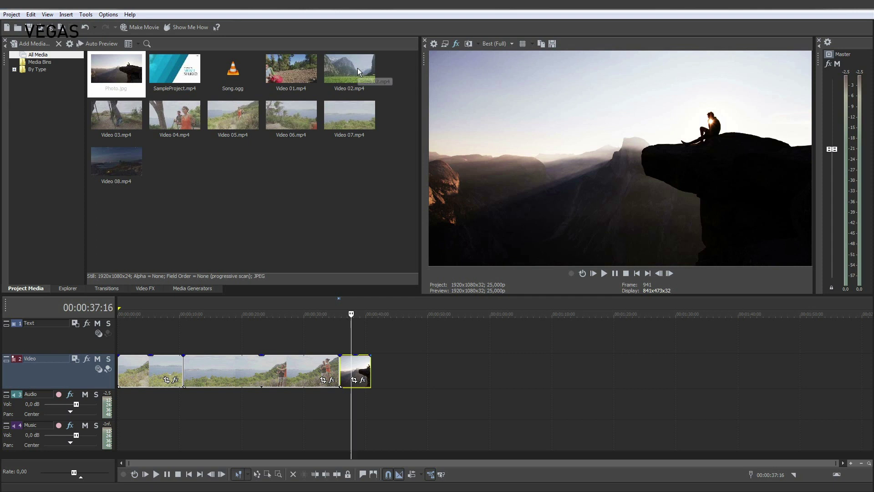
pyautogui.moveTo(359, 72); pyautogui.dragTo(387, 381)
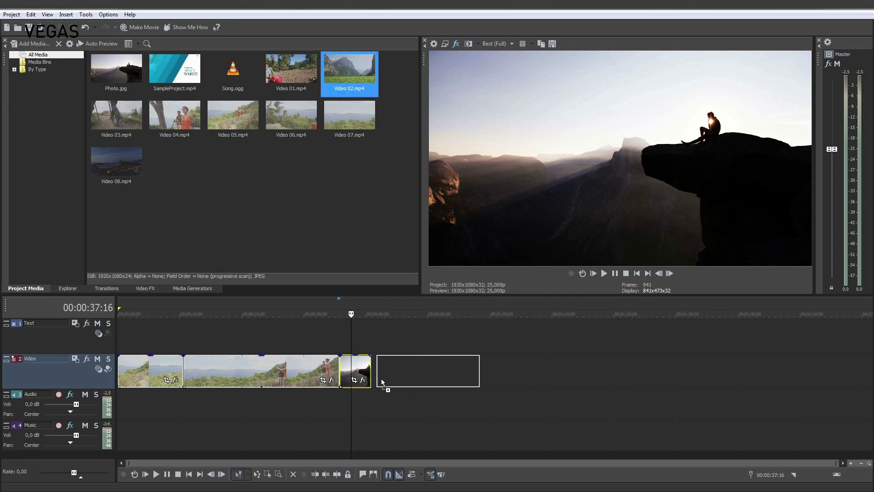
# Drop Video 02.mp4 ahead of the cliff clip and zoom the timeline to check placement.
pyautogui.moveTo(387, 380); pyautogui.dragTo(377, 379)
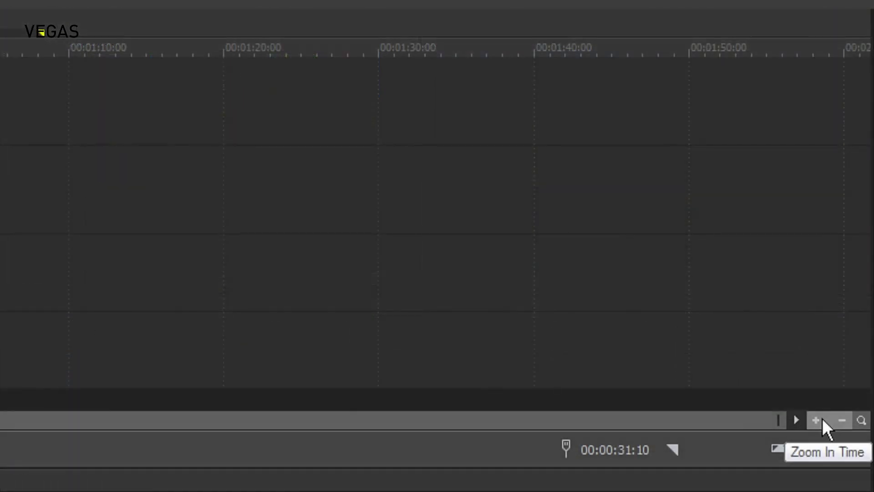
pyautogui.click(816, 420)
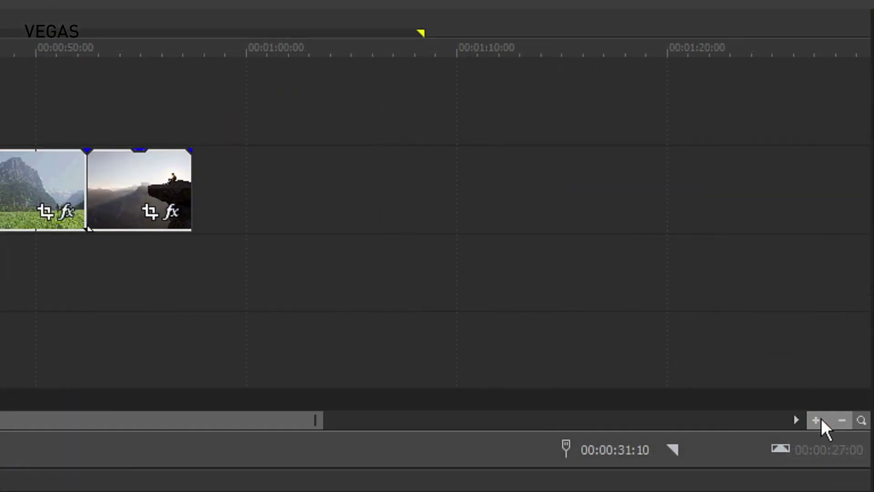
pyautogui.click(821, 418)
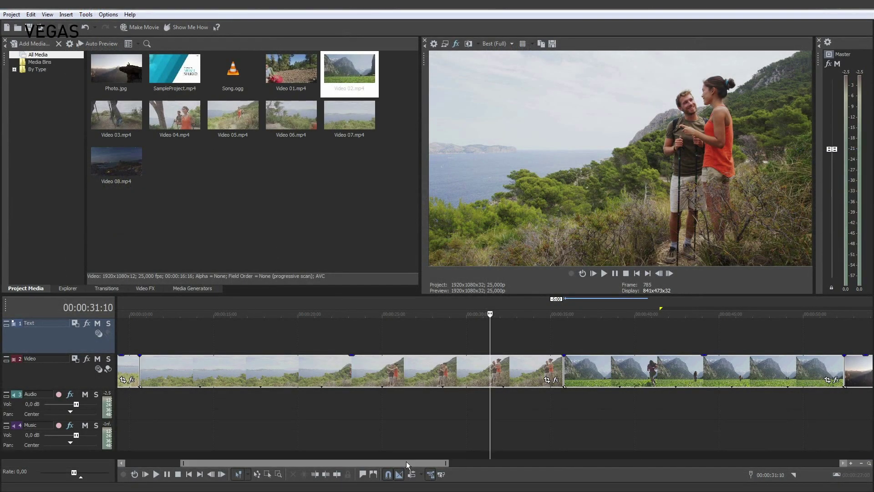
pyautogui.moveTo(406, 461); pyautogui.dragTo(364, 464)
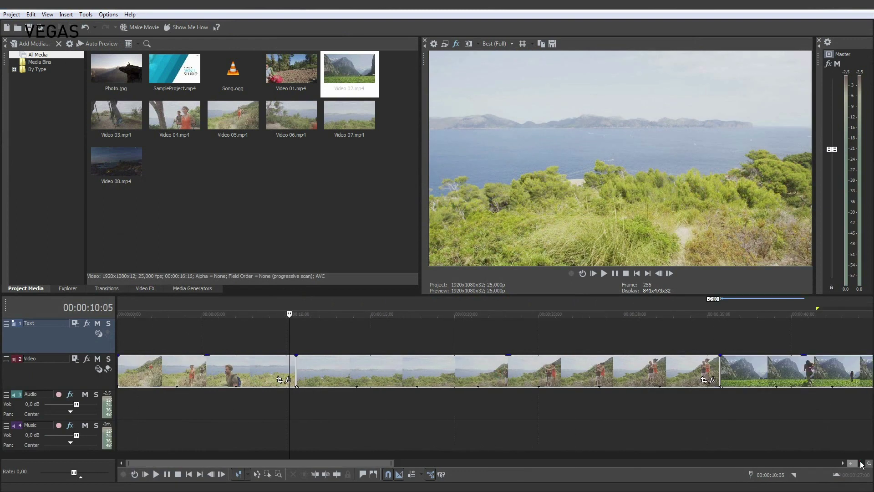
pyautogui.click(862, 464)
# Lay Song.ogg on the Music track, play it with the clips, and lower its volume.
pyautogui.hotkey('ctrl', 'Home')
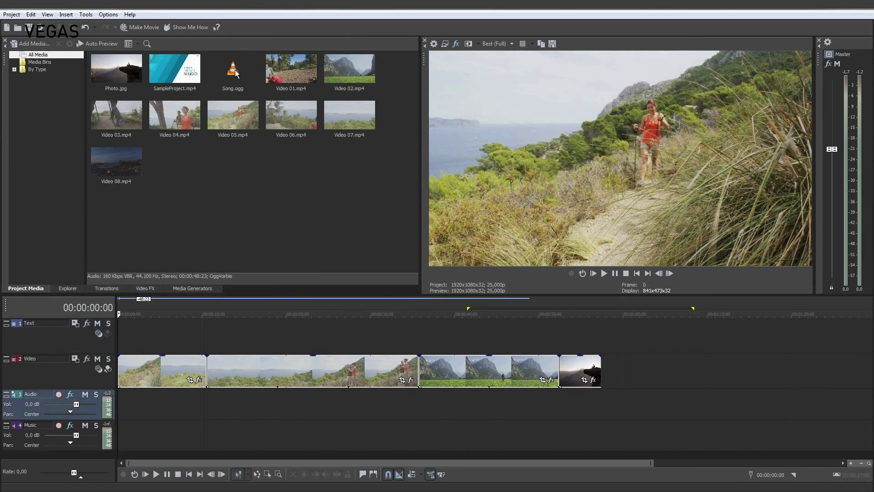
pyautogui.moveTo(236, 73); pyautogui.dragTo(231, 72)
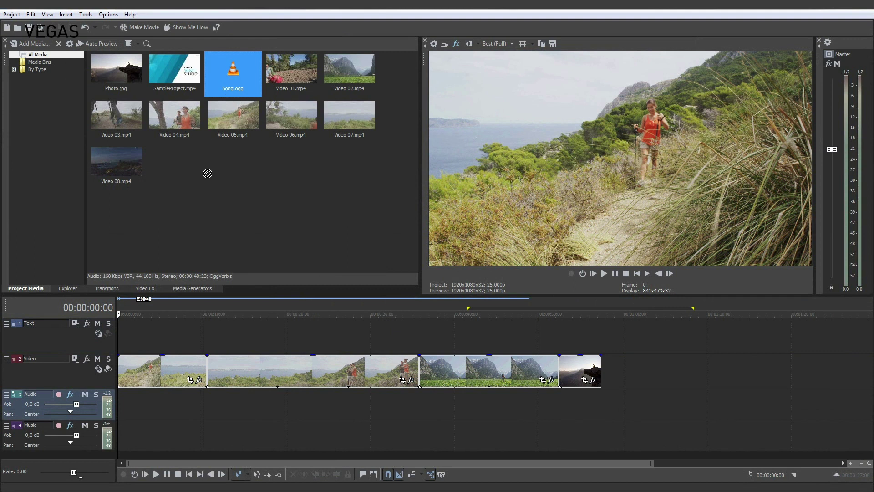
pyautogui.moveTo(208, 173); pyautogui.dragTo(122, 435)
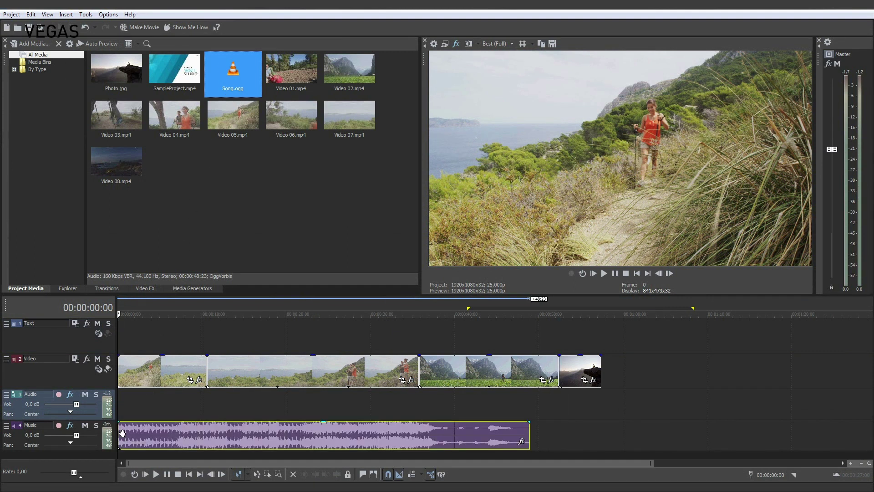
pyautogui.click(606, 274)
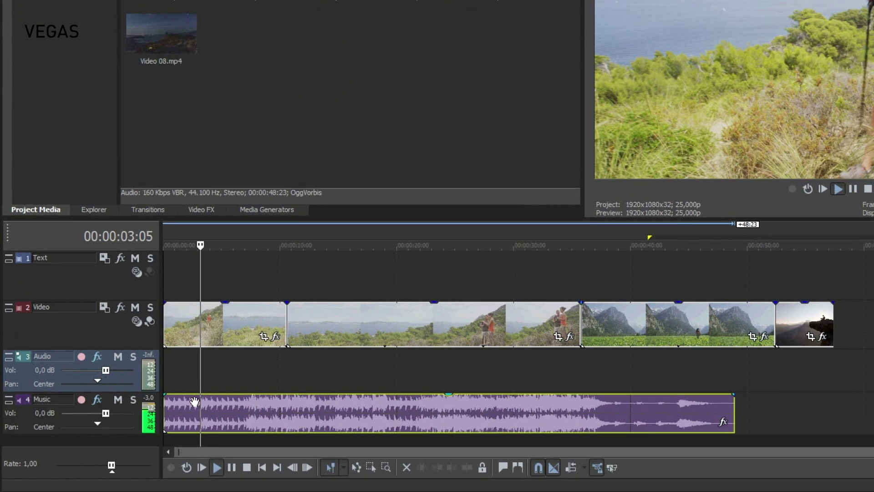
pyautogui.moveTo(106, 412)
pyautogui.mouseDown()
pyautogui.moveTo(73, 412)
pyautogui.moveTo(107, 403)
pyautogui.mouseUp()
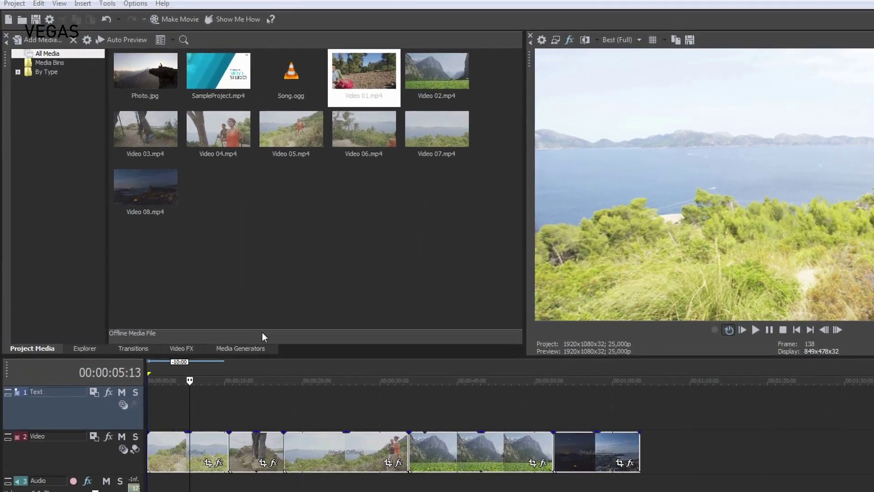
# Show the Media Generators list and select Titles & Text.
pyautogui.click(195, 291)
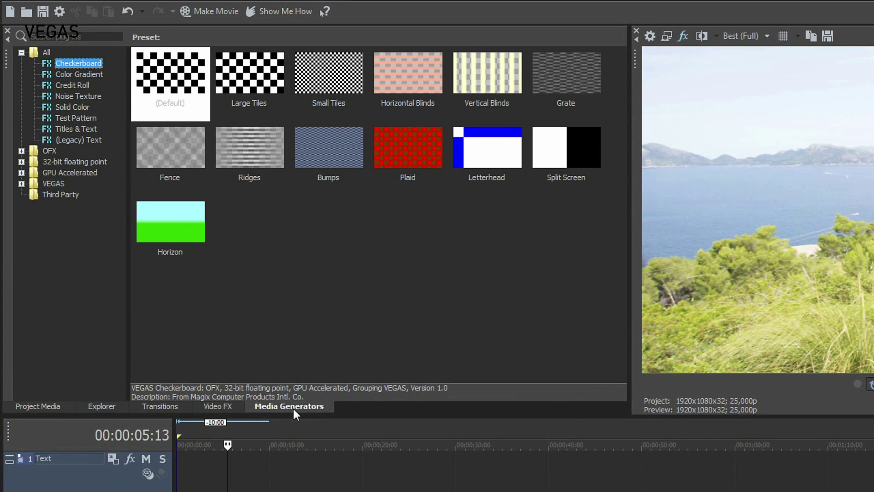
pyautogui.click(89, 129)
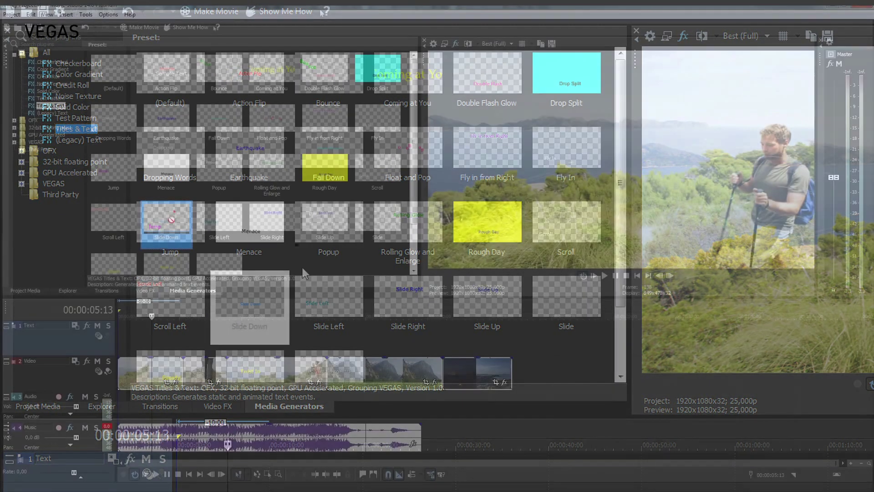
# Add a Slide Down title to the Text track reading 'Hiking'.
pyautogui.moveTo(166, 223)
pyautogui.mouseDown()
pyautogui.moveTo(129, 332)
pyautogui.moveTo(116, 336)
pyautogui.mouseUp()
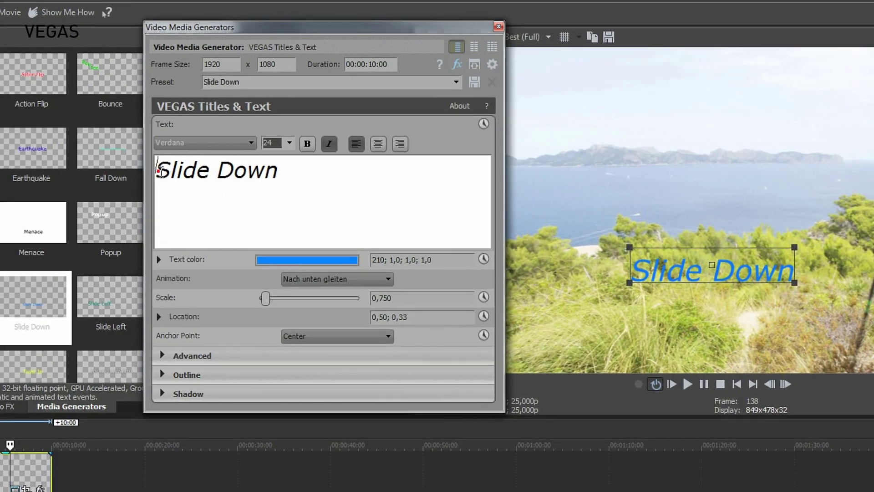
pyautogui.tripleClick(334, 141)
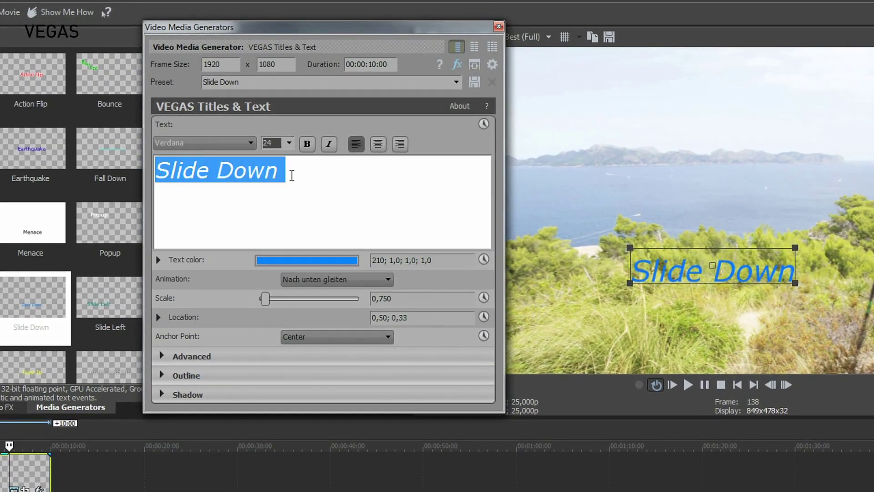
pyautogui.write('Hiki')
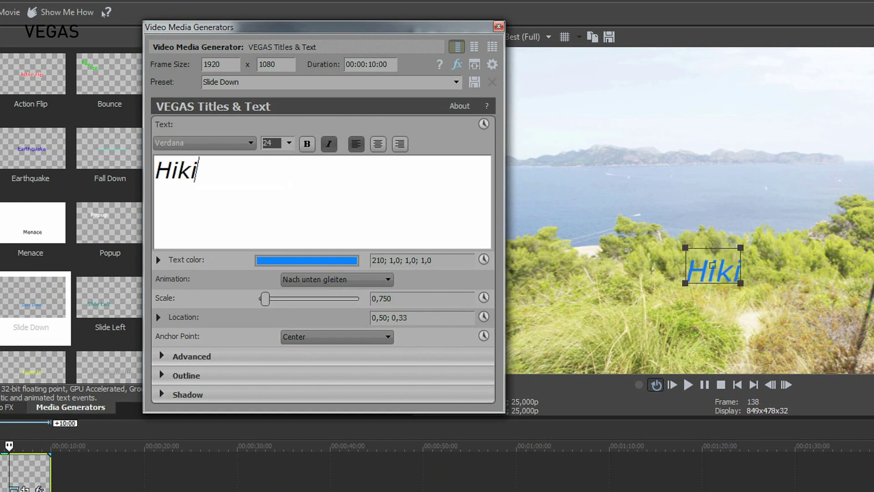
pyautogui.write('ng')
# Format the Hiking title as upright 36-point Trebuchet MS in white.
pyautogui.tripleClick(364, 191)
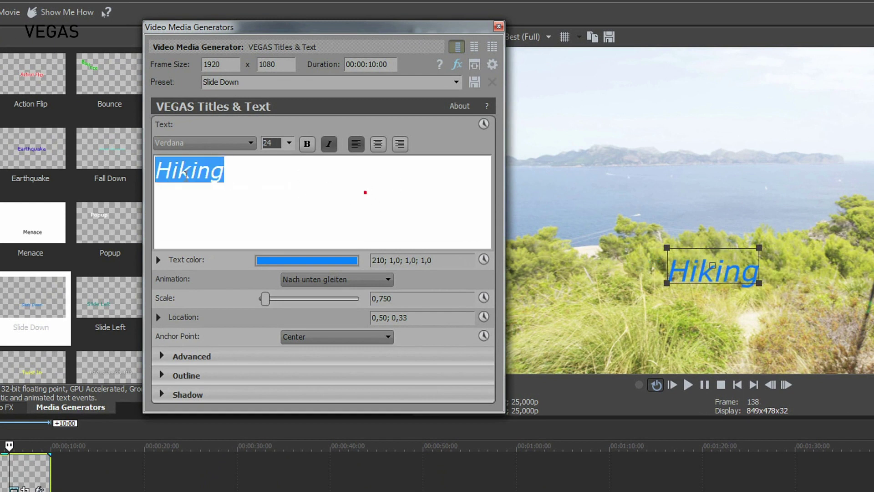
pyautogui.click(288, 142)
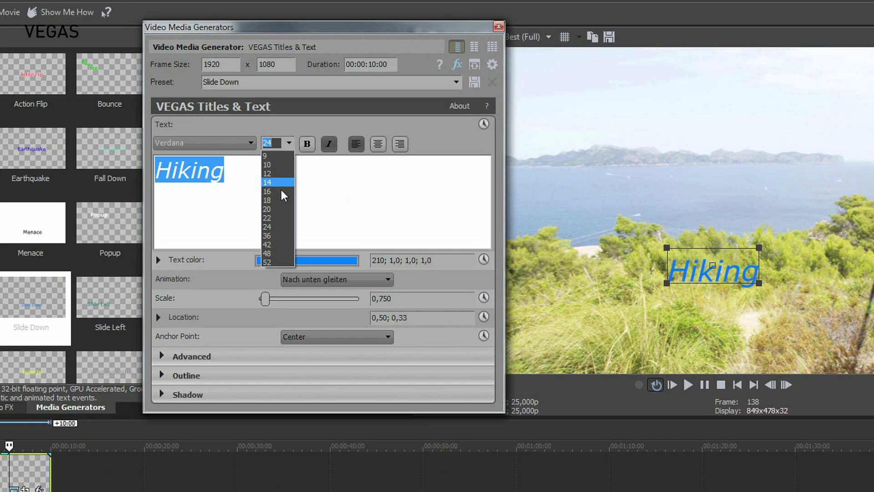
pyautogui.click(276, 236)
pyautogui.click(328, 144)
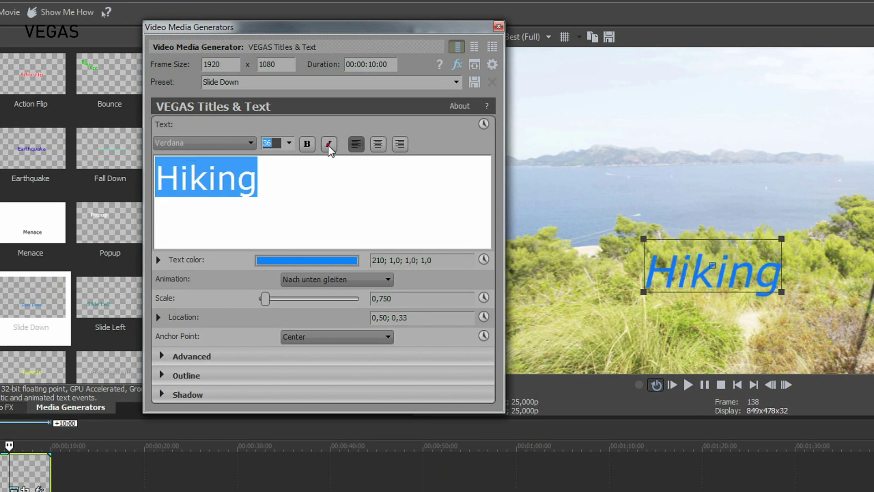
pyautogui.click(250, 143)
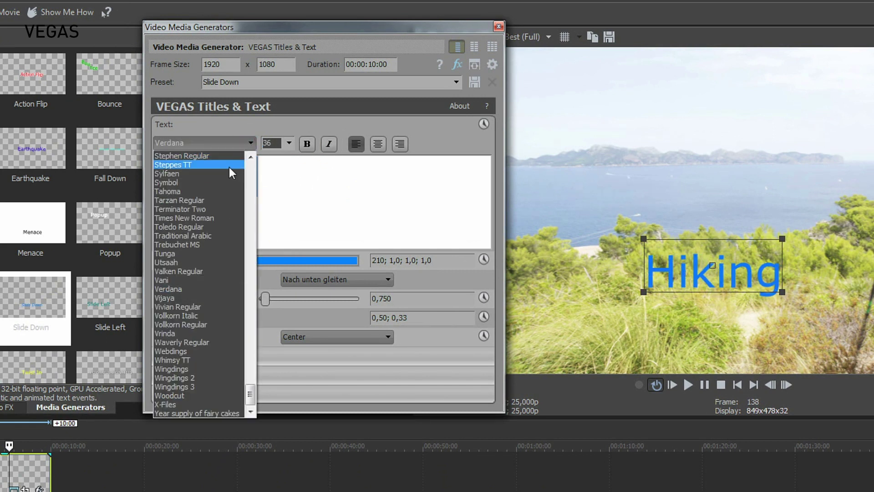
pyautogui.click(195, 244)
pyautogui.click(267, 260)
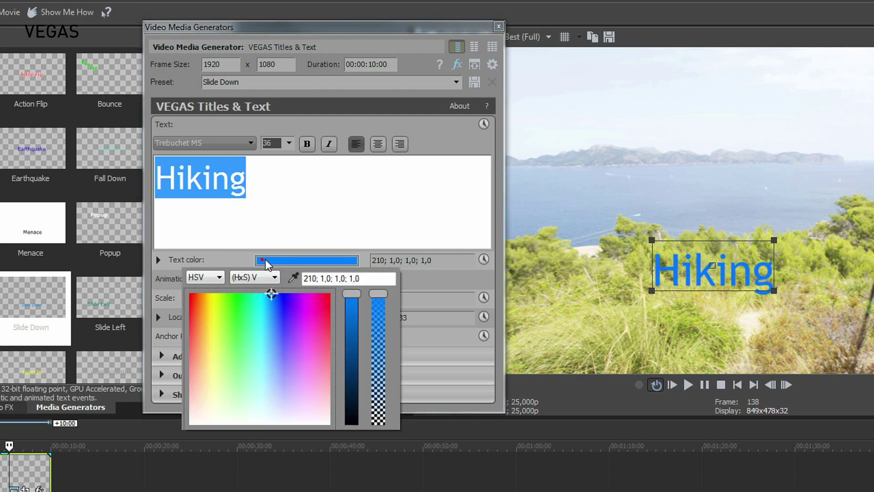
pyautogui.moveTo(272, 296); pyautogui.dragTo(255, 422)
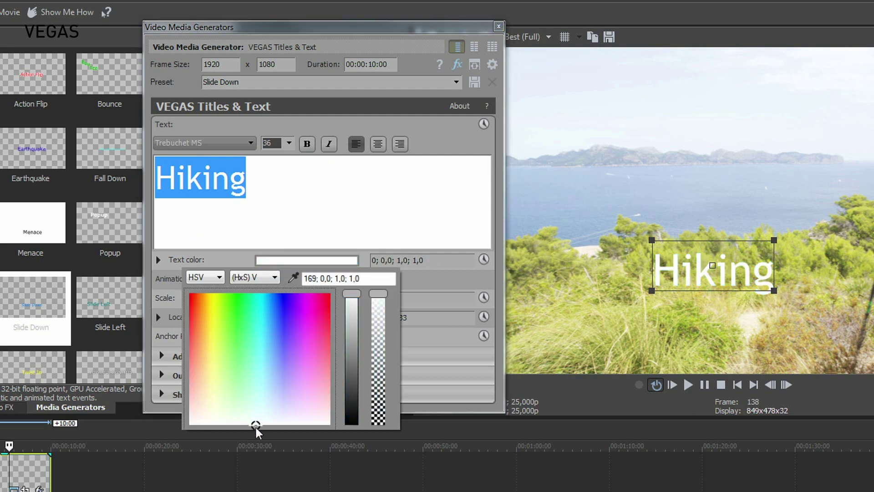
pyautogui.click(359, 204)
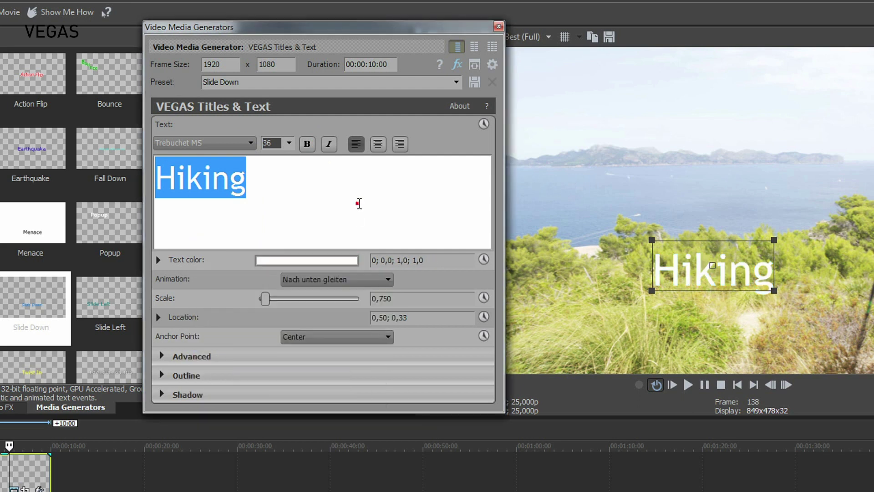
# Close the title generator, rewind to the project start and play back the Hiking title.
pyautogui.click(497, 27)
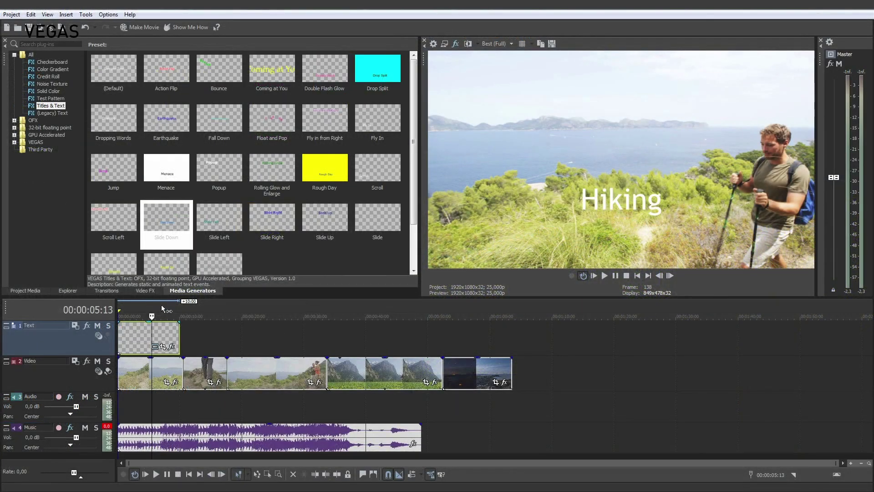
pyautogui.click(130, 315)
pyautogui.moveTo(130, 315); pyautogui.dragTo(118, 315)
pyautogui.press('space')
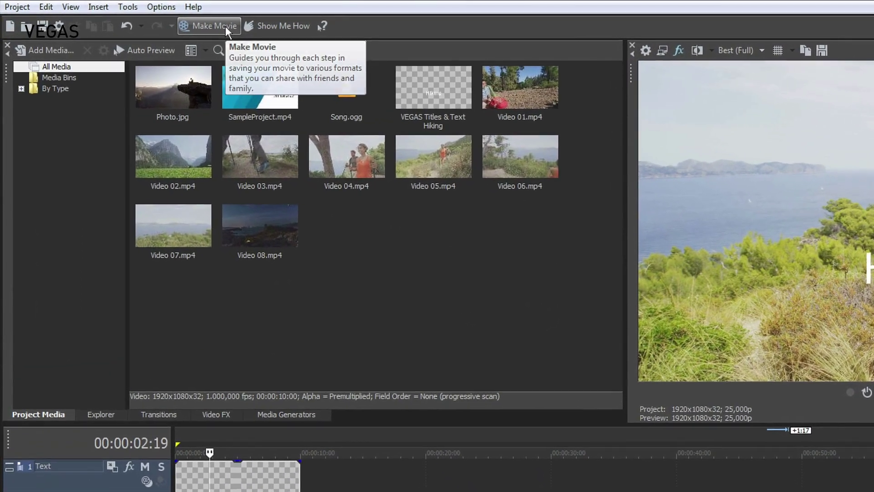
pyautogui.click(226, 26)
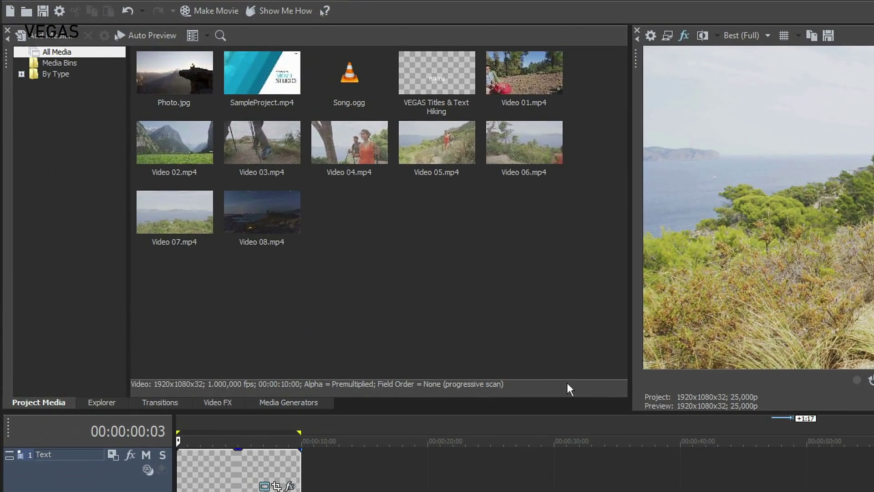
# Browse the Explorer footage folders to Hiking and drag Video 08.mp4 onto the timeline.
pyautogui.click(103, 401)
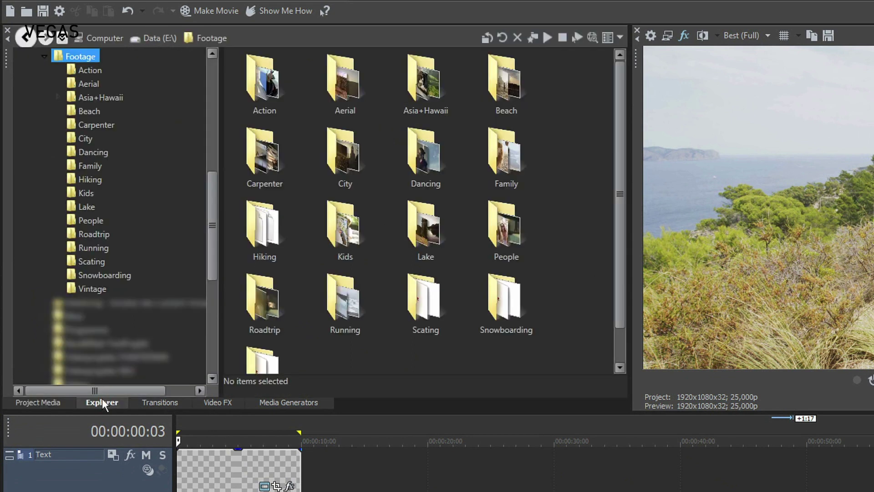
pyautogui.click(91, 72)
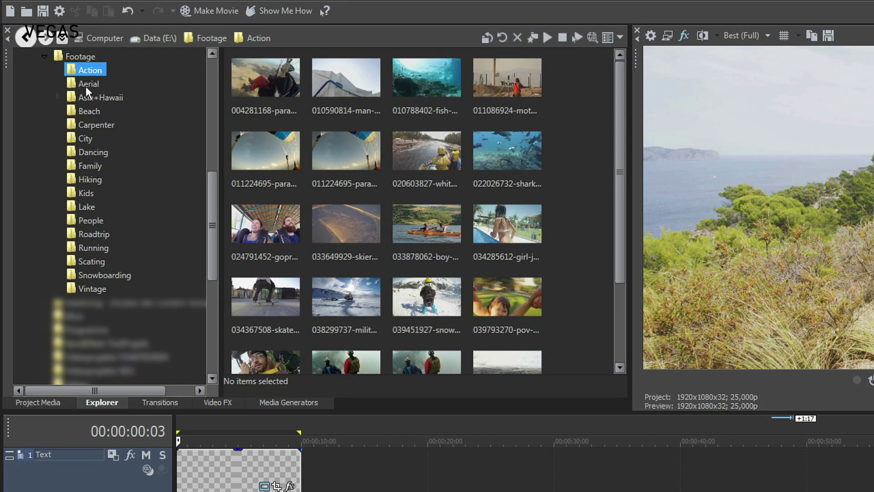
pyautogui.click(87, 86)
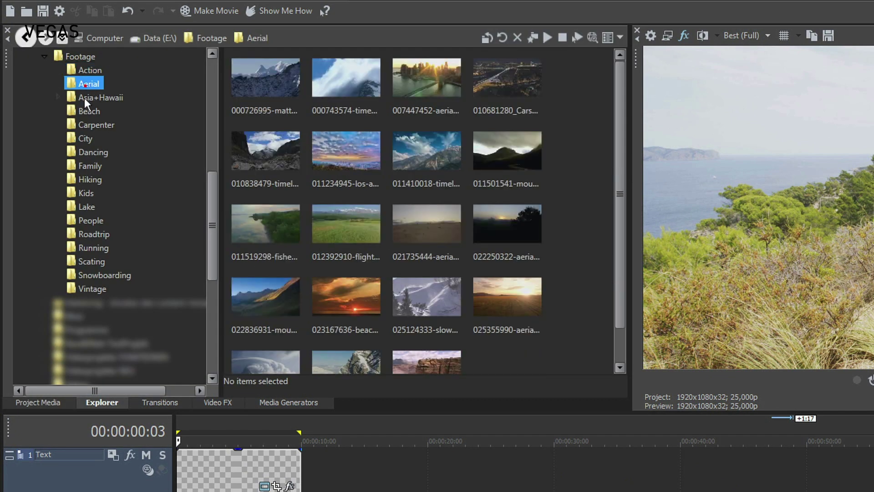
pyautogui.click(87, 150)
pyautogui.click(90, 180)
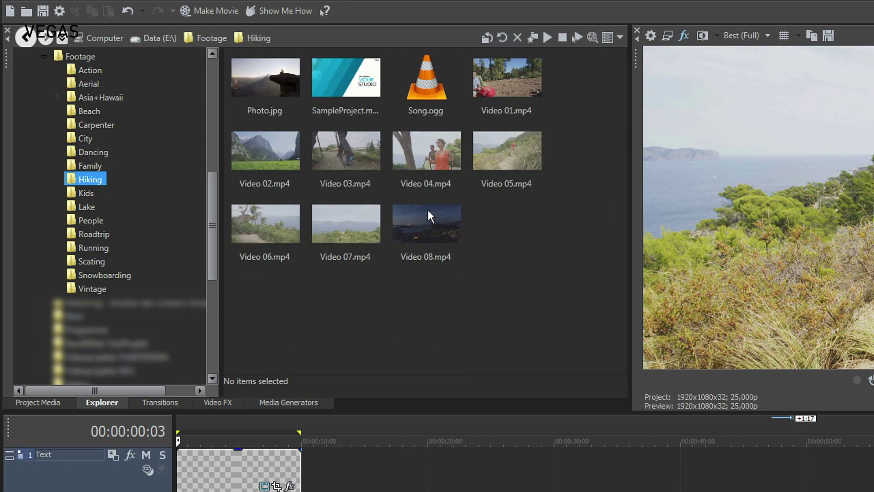
pyautogui.moveTo(427, 209); pyautogui.dragTo(448, 339)
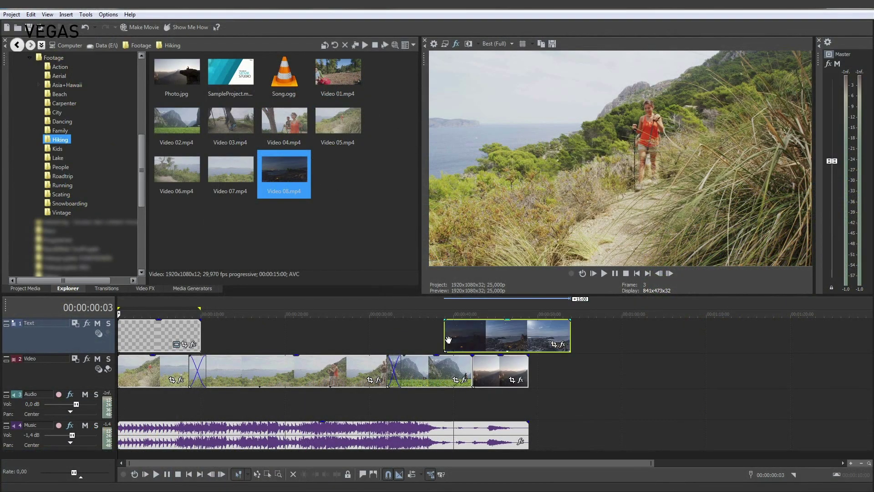
# Play the project, lower the Master bus output fader, then stop playback.
pyautogui.click(604, 274)
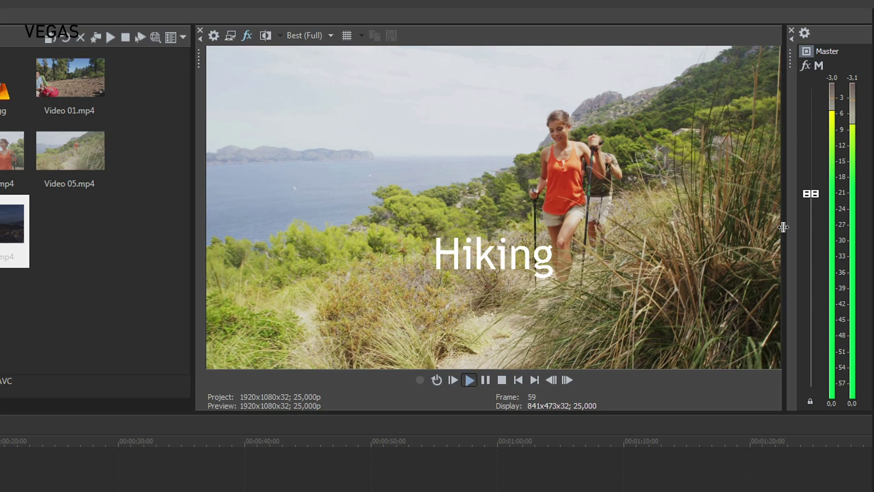
pyautogui.moveTo(809, 196)
pyautogui.mouseDown()
pyautogui.moveTo(813, 357)
pyautogui.moveTo(815, 237)
pyautogui.mouseUp()
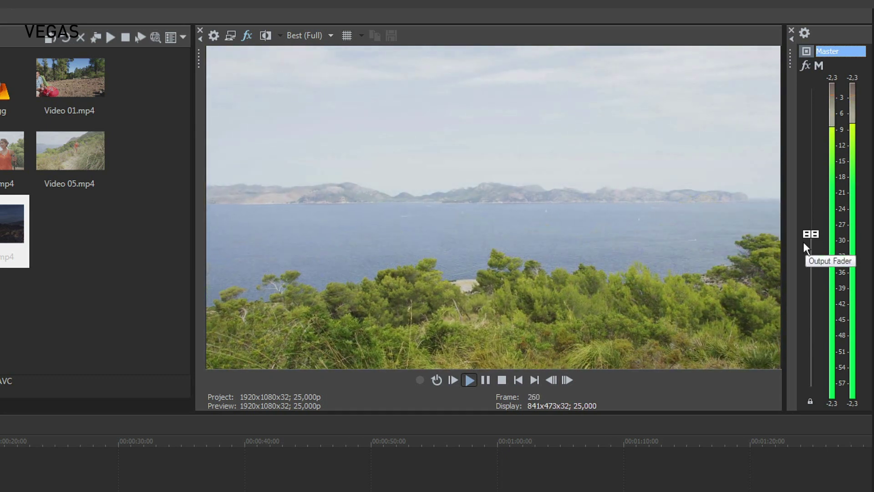
pyautogui.press('space')
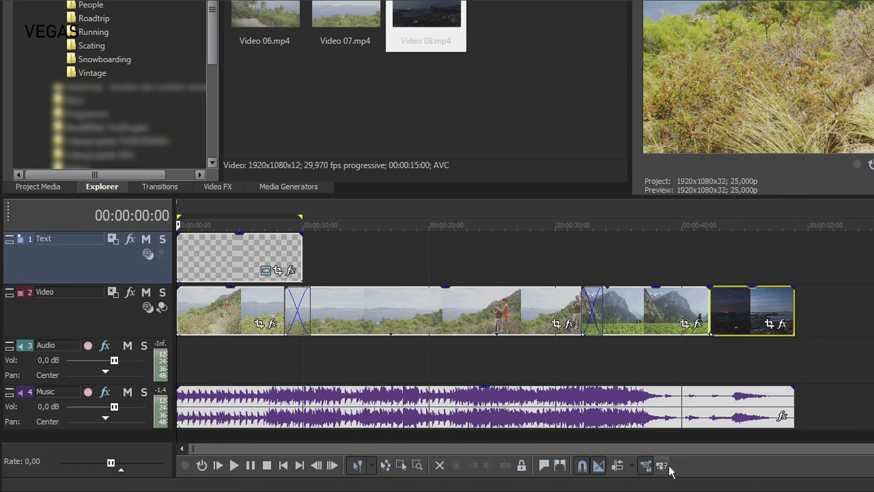
# Split the middle video event at 00:00:17:16 into two clips.
pyautogui.click(399, 323)
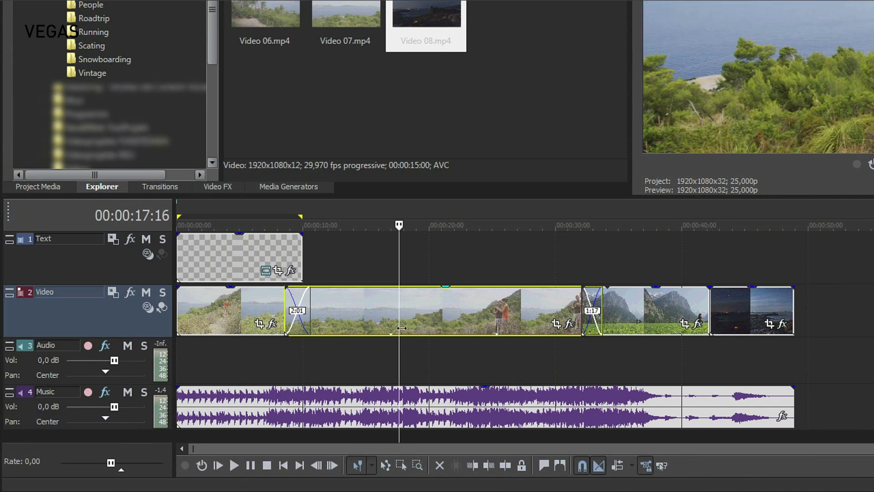
pyautogui.click(505, 465)
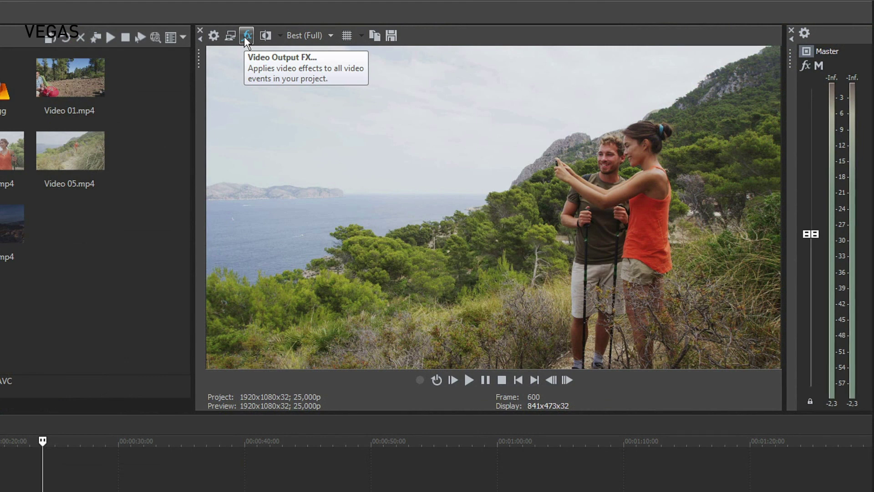
# Add VEGAS Brightness and Contrast to Video Output FX with brightness -0,660.
pyautogui.click(246, 37)
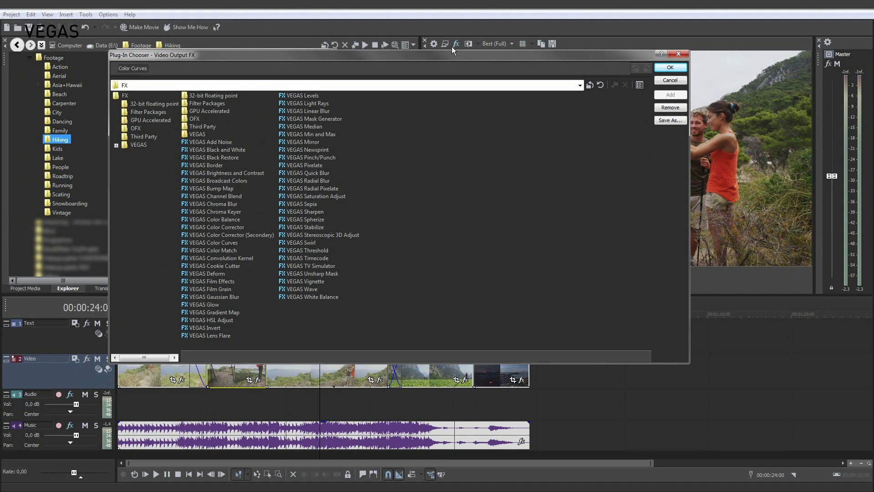
pyautogui.doubleClick(252, 172)
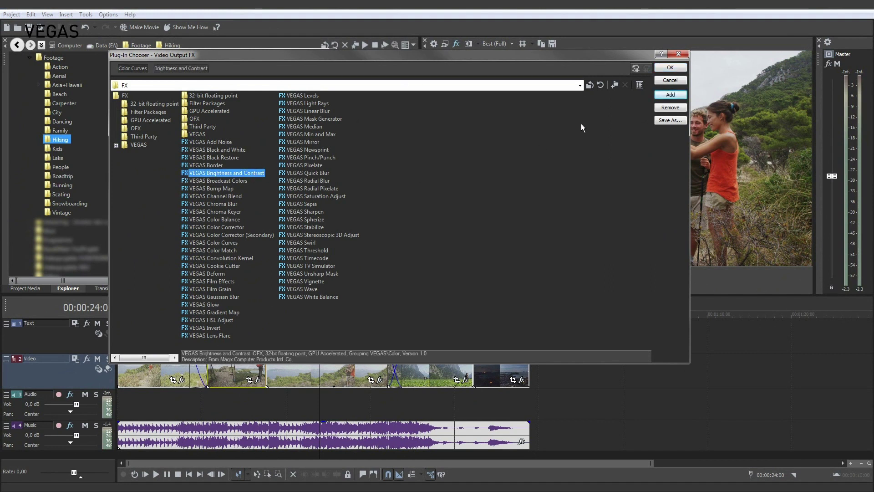
pyautogui.click(662, 67)
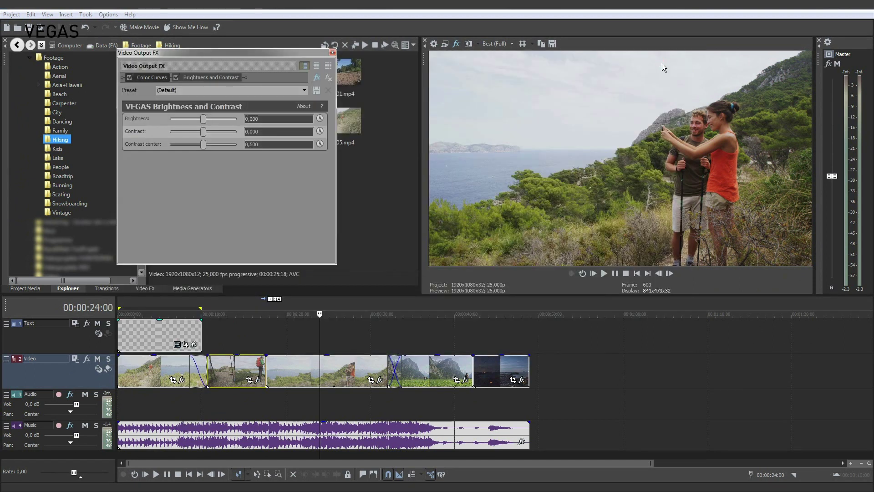
pyautogui.moveTo(204, 117)
pyautogui.mouseDown()
pyautogui.moveTo(183, 116)
pyautogui.moveTo(208, 118)
pyautogui.mouseUp()
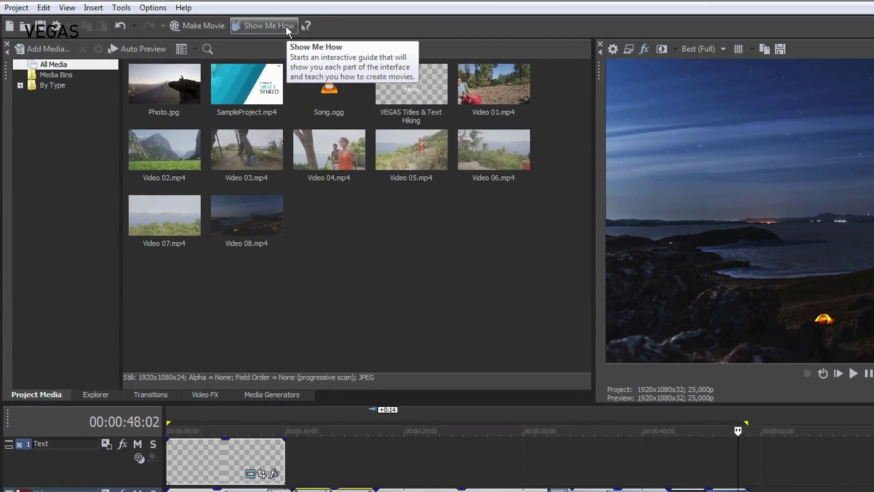
pyautogui.click(287, 26)
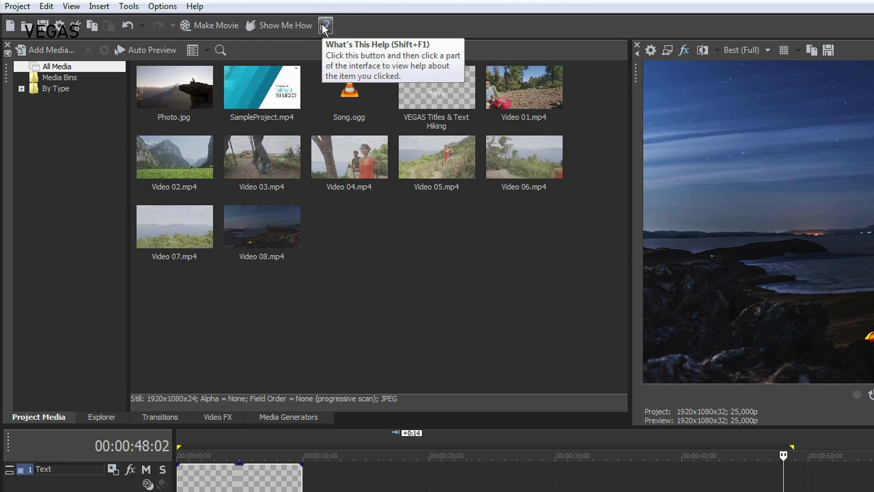
pyautogui.click(325, 29)
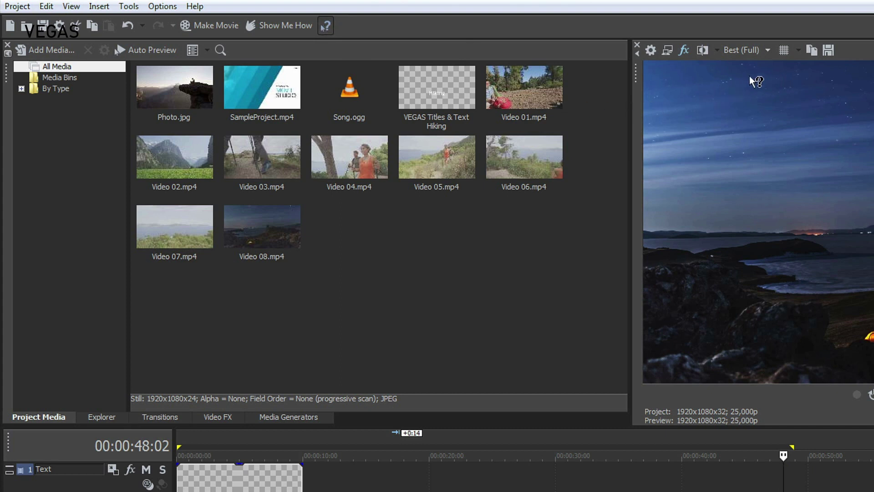
pyautogui.click(752, 48)
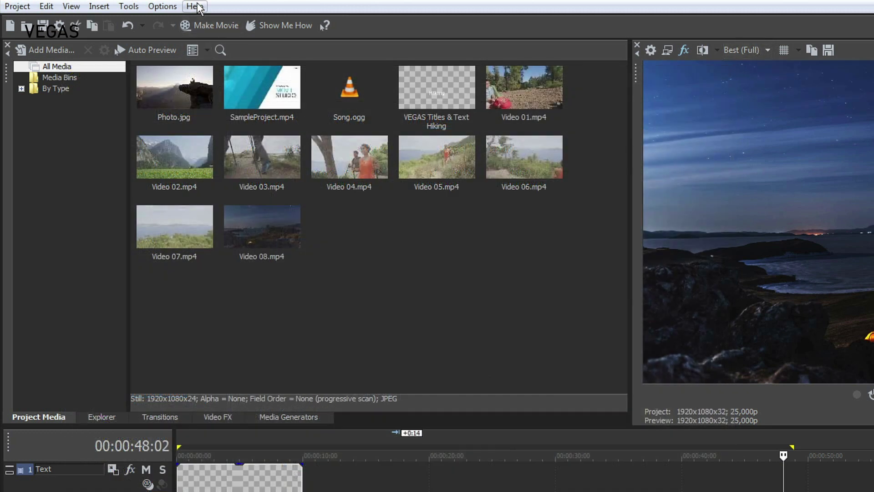
pyautogui.click(195, 6)
pyautogui.click(222, 22)
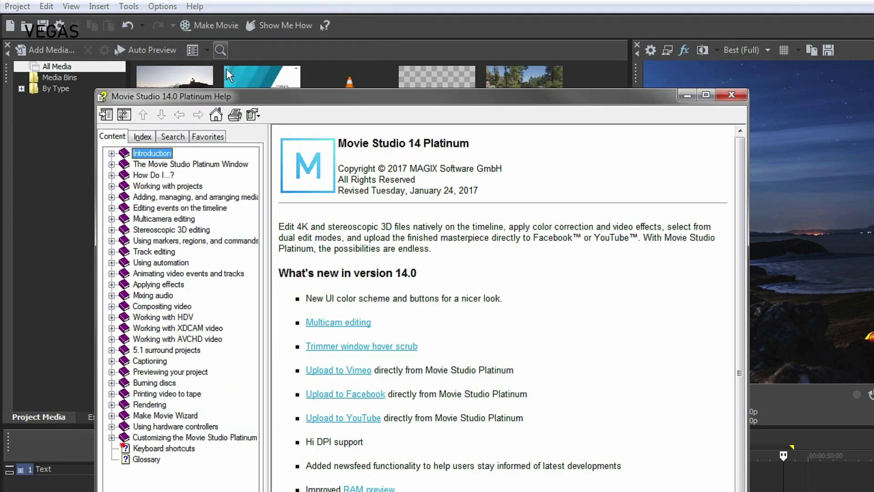
pyautogui.click(111, 186)
pyautogui.click(151, 200)
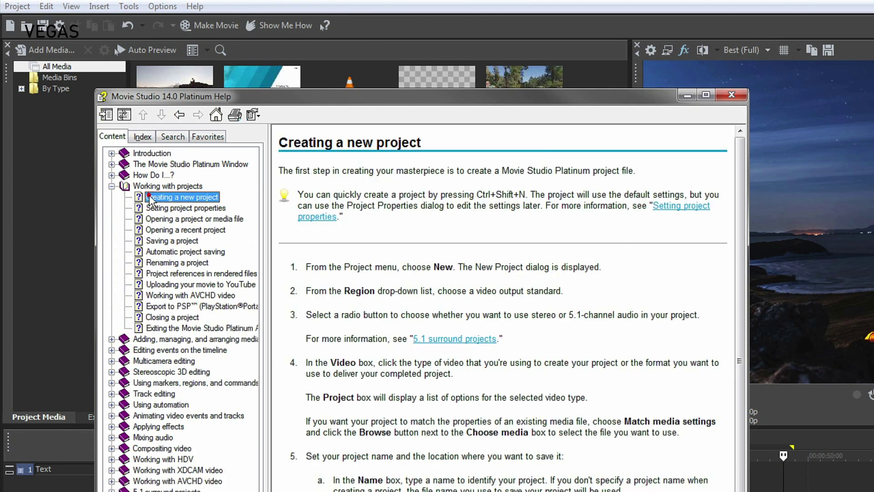